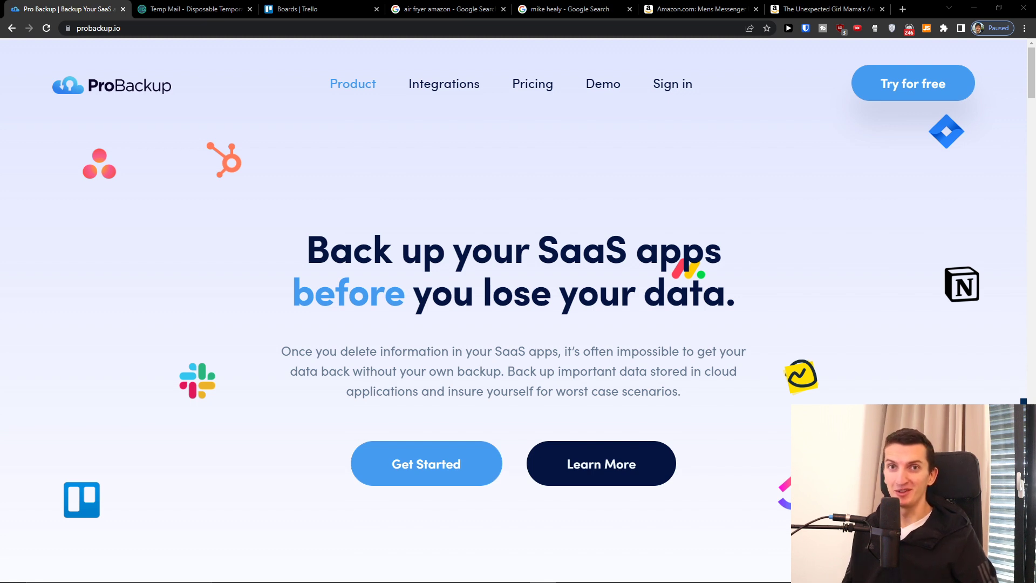
Open the Trello tile from ProBackup's integrations grid to reach its backup page.
left_click(467, 474)
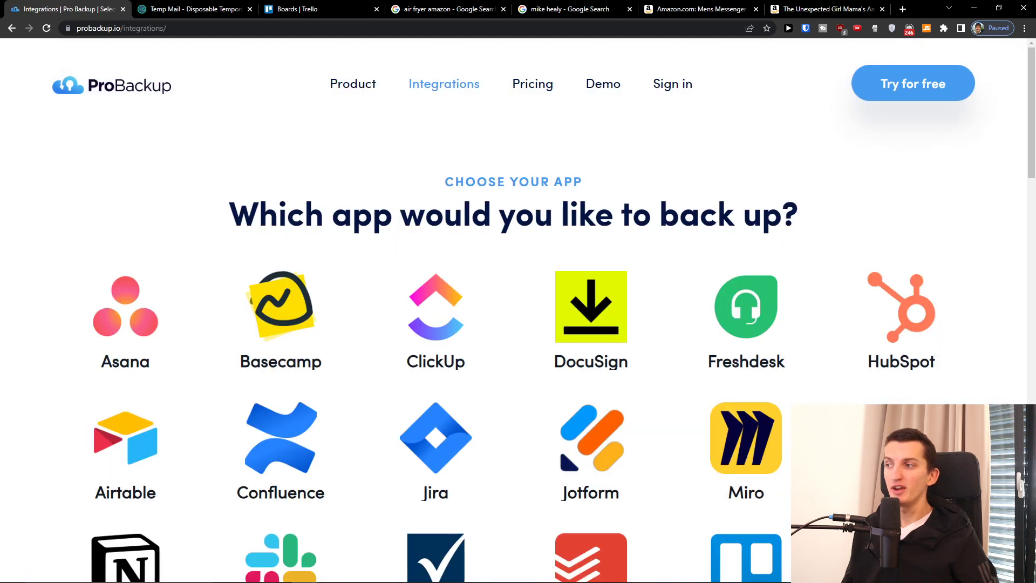
scroll(655, 155, "down", 5)
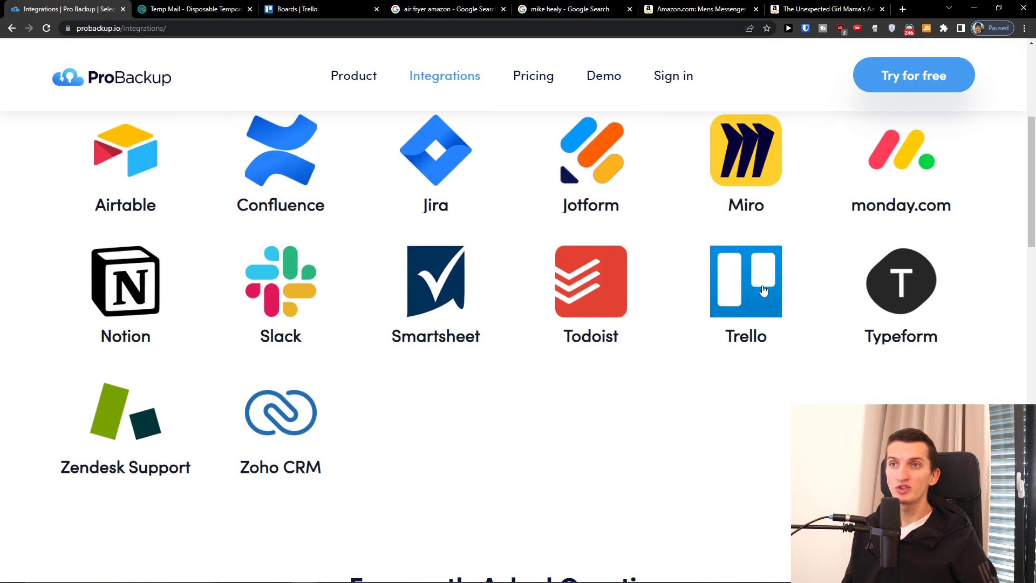
left_click(748, 297)
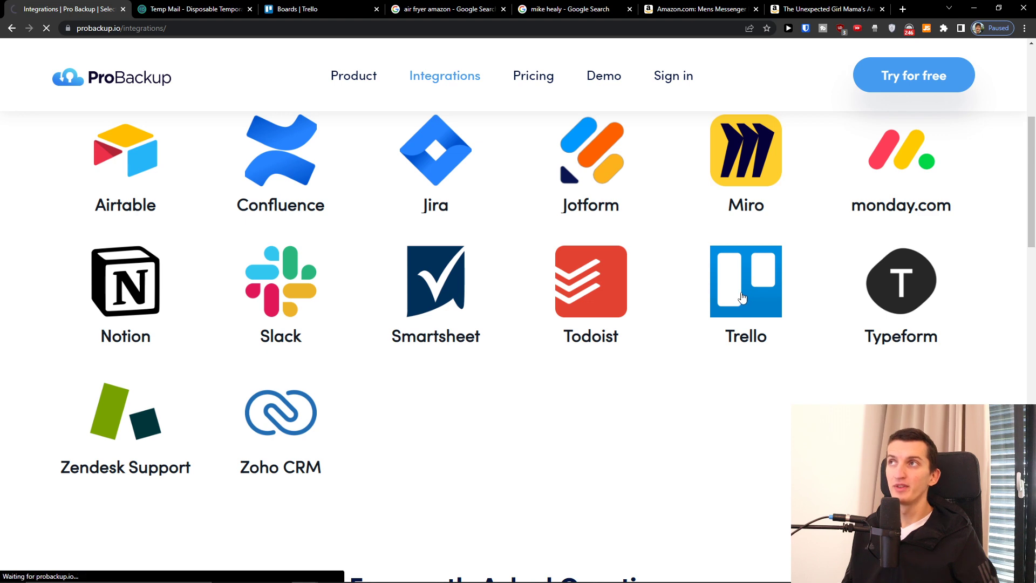
scroll(154, 299, "down", 3)
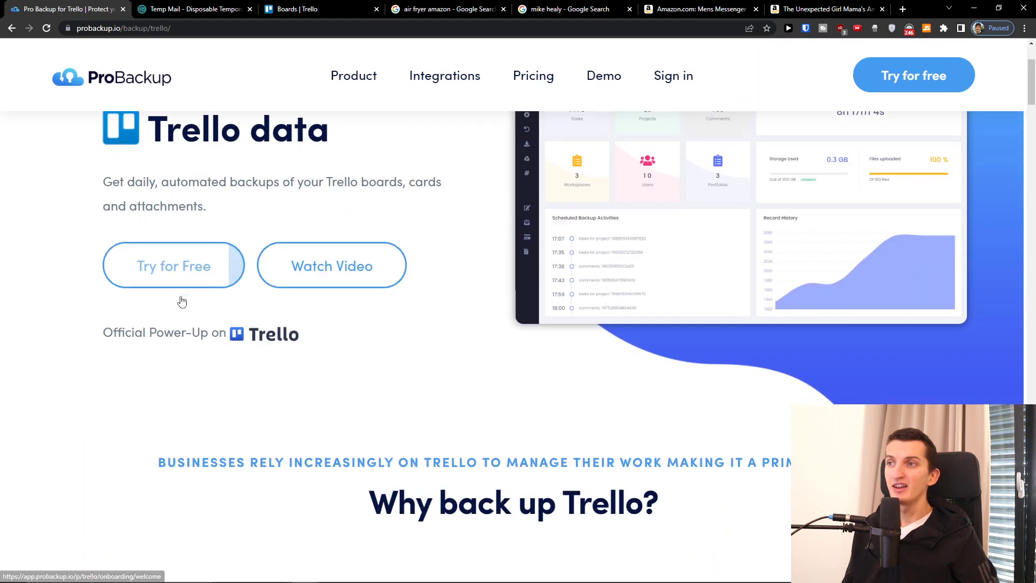
scroll(187, 334, "up", 1)
Start the free Trello backup trial and accept the terms of service.
left_click(189, 341)
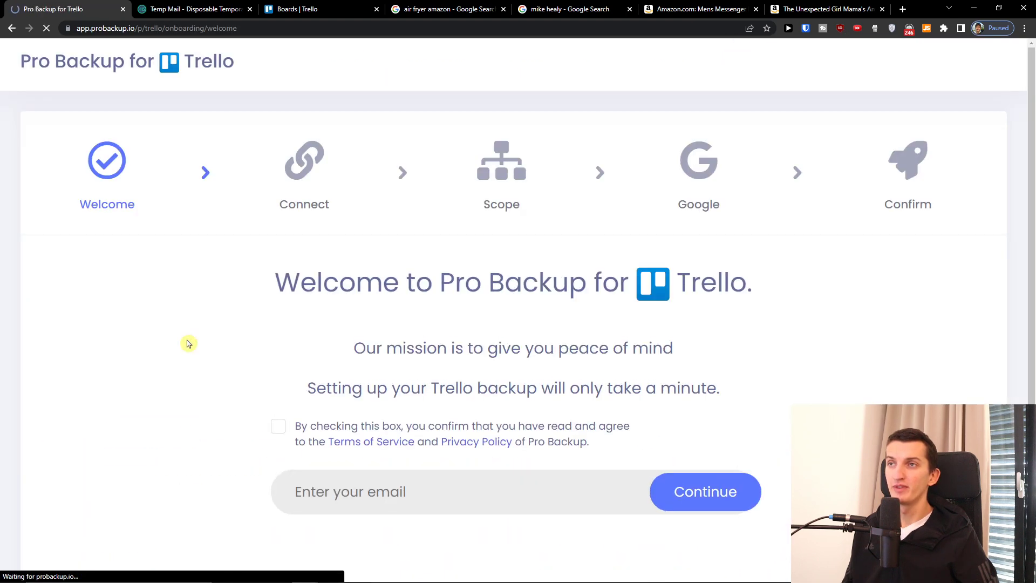
scroll(188, 343, "down", 1)
triple_click(275, 374)
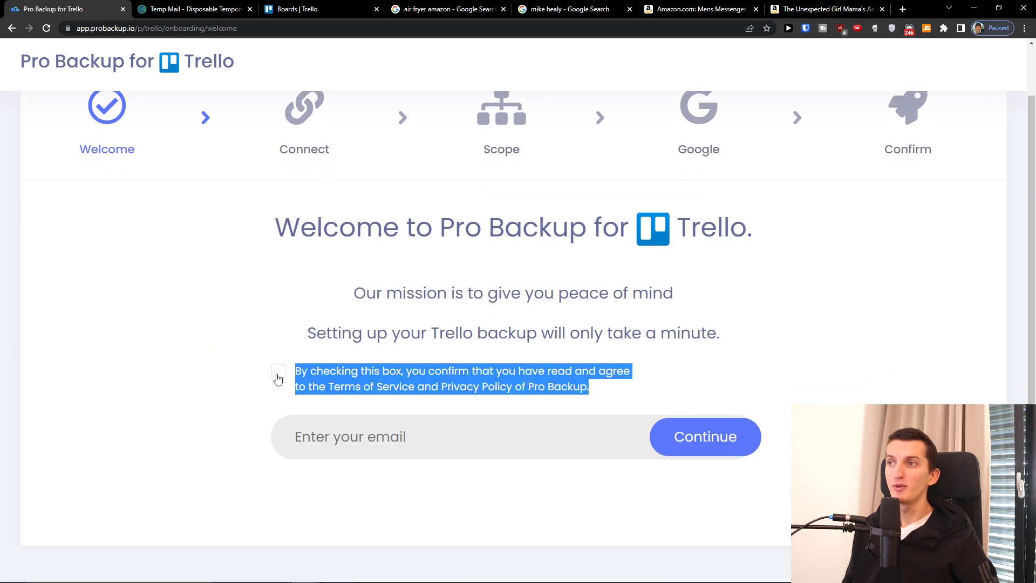
left_click(254, 412)
Paste a temporary email address from Temp Mail, continue, and log in with Trello.
left_click(178, 9)
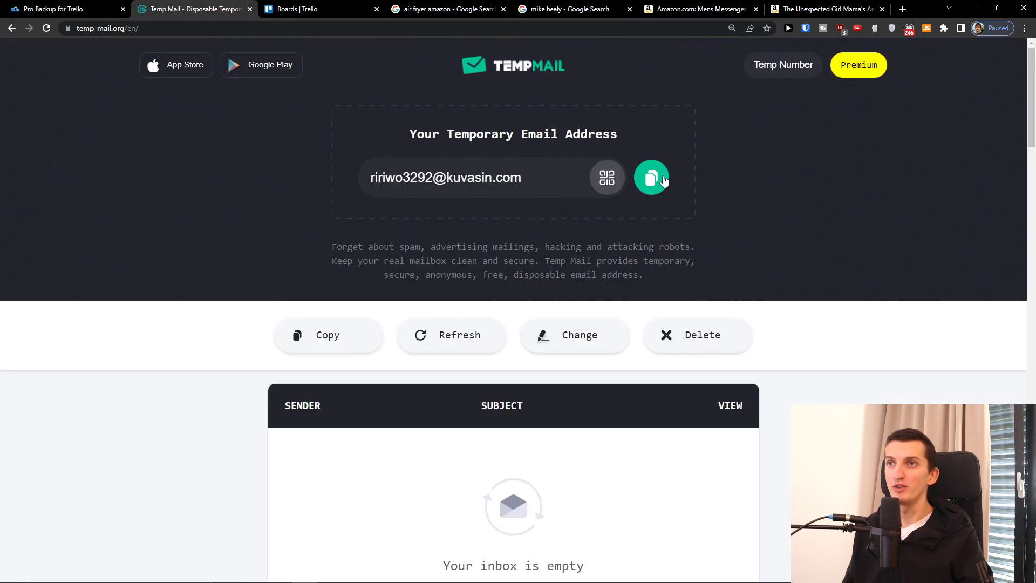
left_click(120, 5)
left_click(370, 441)
key("ctrl+v")
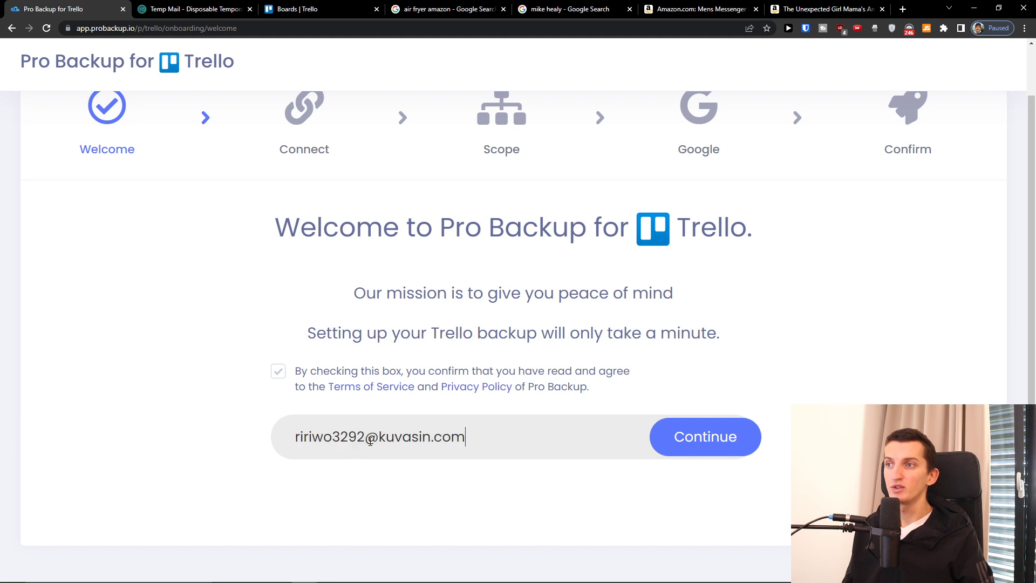
left_click(681, 441)
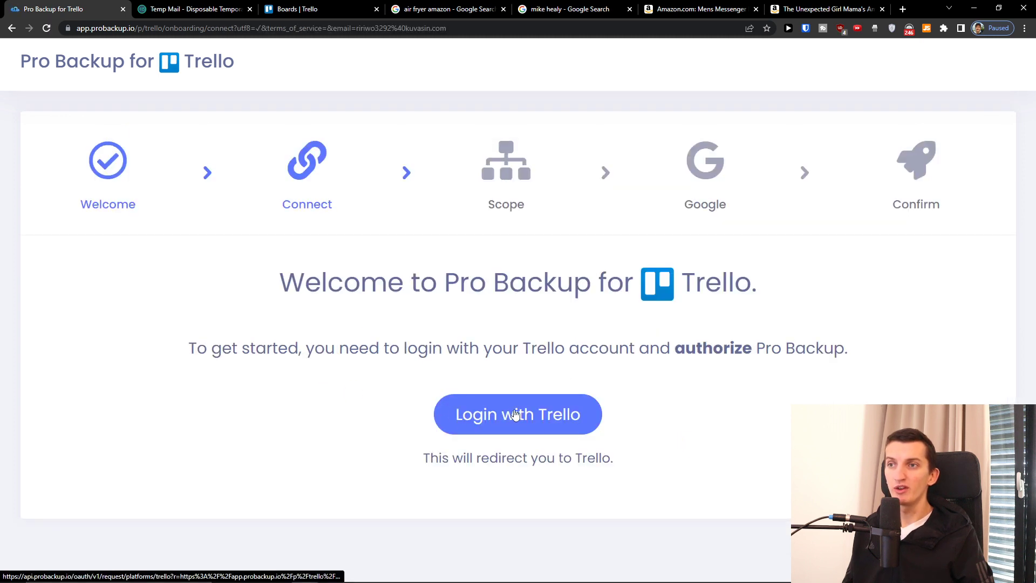
left_click(515, 416)
Allow ProBackup access to Trello, exclude the first workspace from backup, and continue.
scroll(649, 210, "down", 1)
scroll(648, 227, "down", 10)
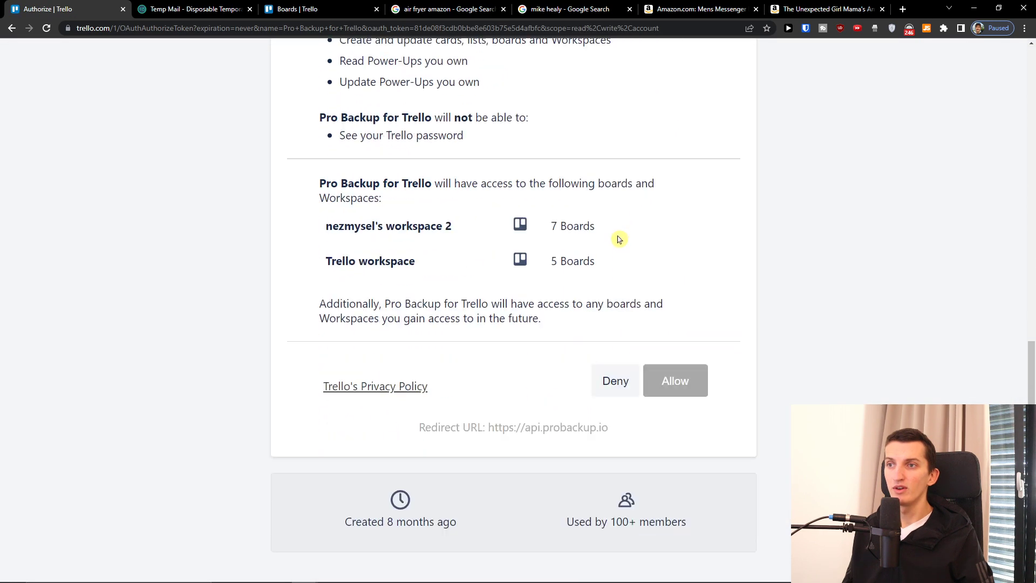
left_click(695, 375)
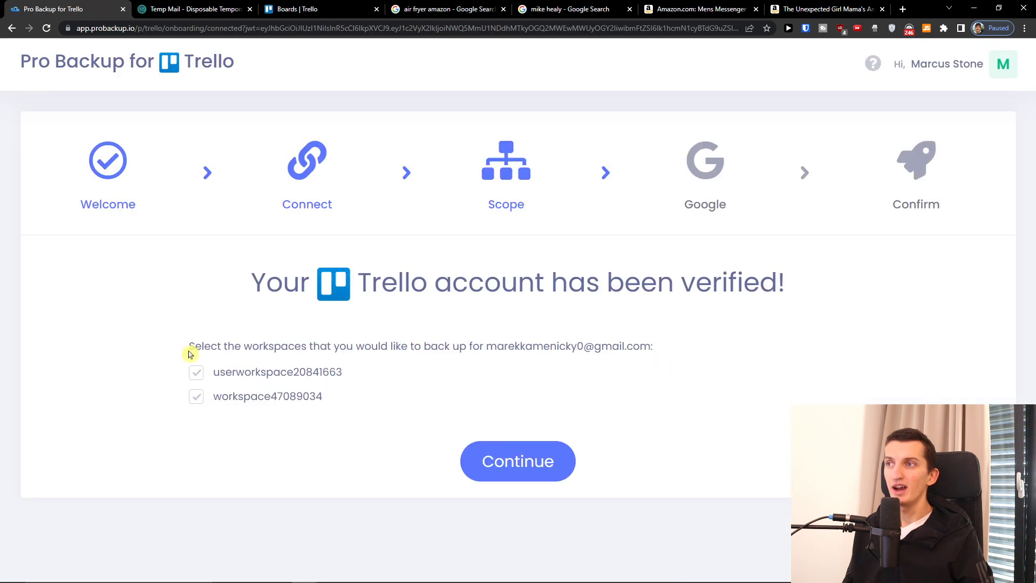
left_click_drag(196, 358, 484, 346)
left_click(195, 373)
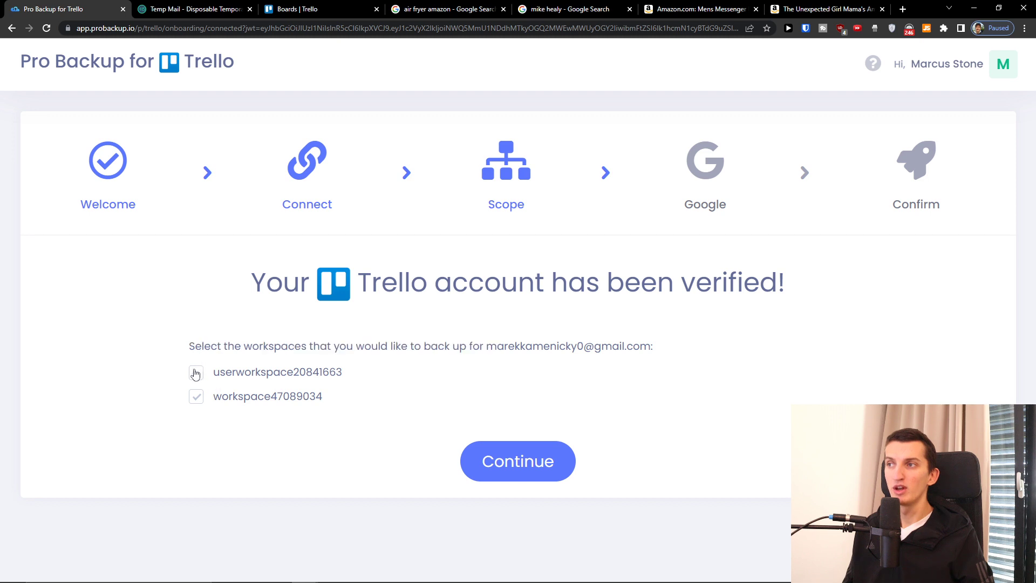
left_click(511, 473)
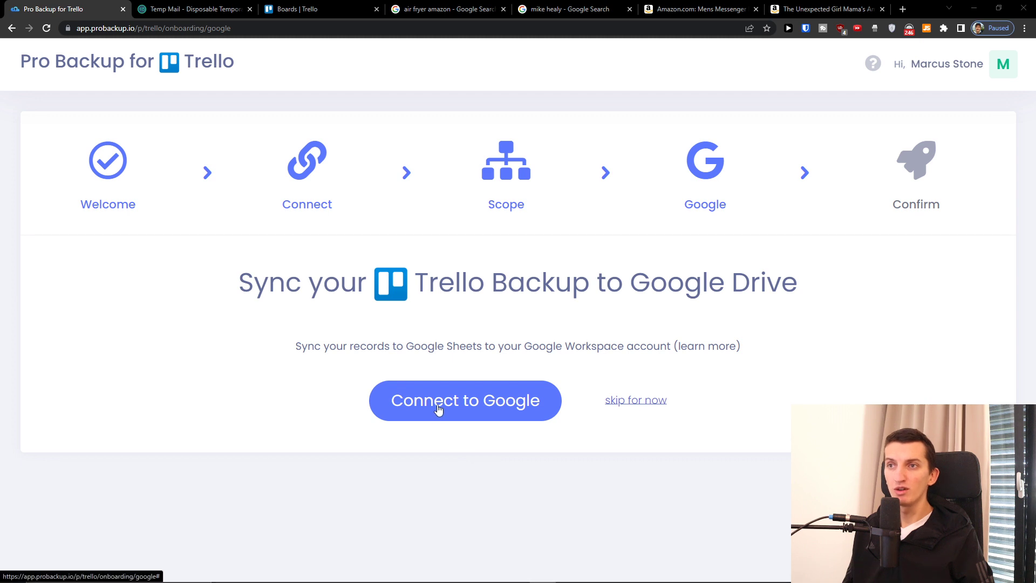
Skip Google Drive syncing and launch the first Trello backup.
left_click_drag(301, 346, 680, 345)
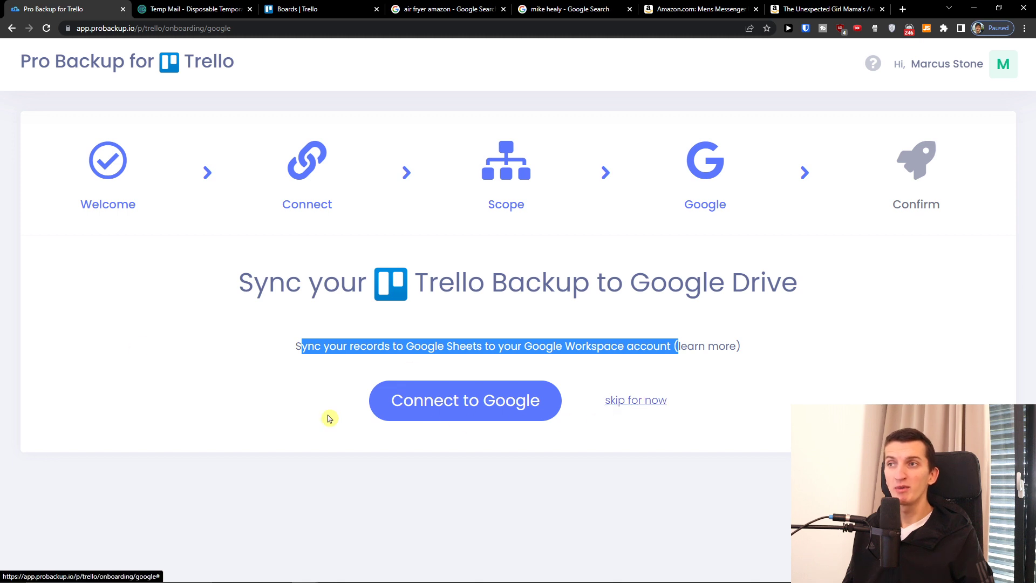
left_click(648, 405)
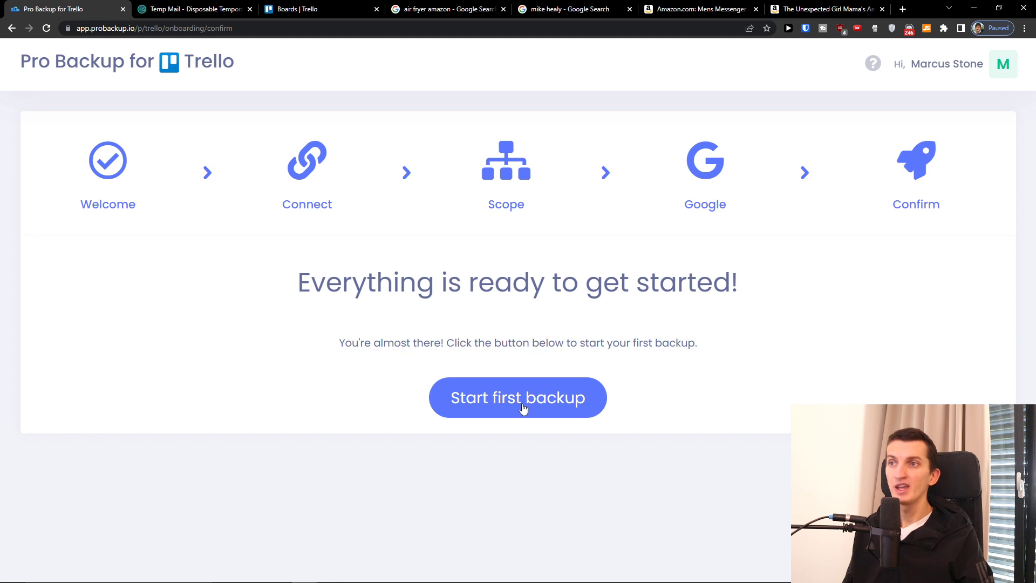
left_click(522, 405)
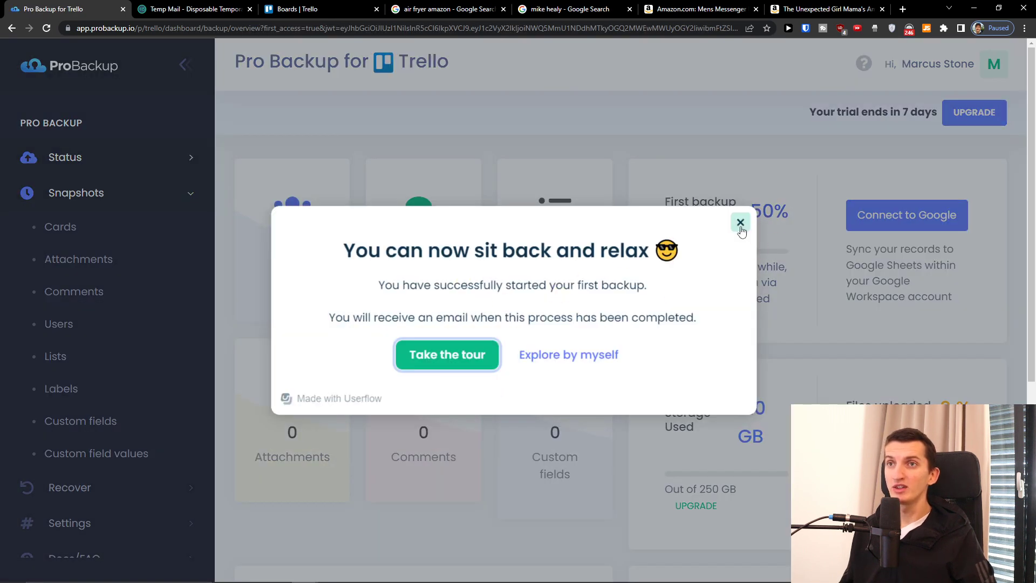
Close the waiting message, view Attachments snapshots, then switch to Cards snapshots.
left_click(740, 223)
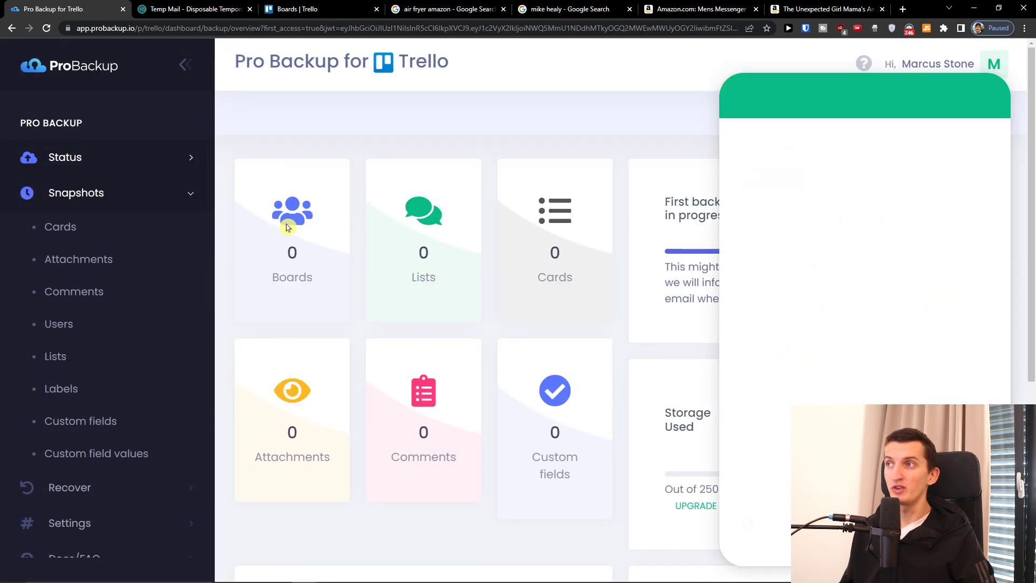
left_click(89, 226)
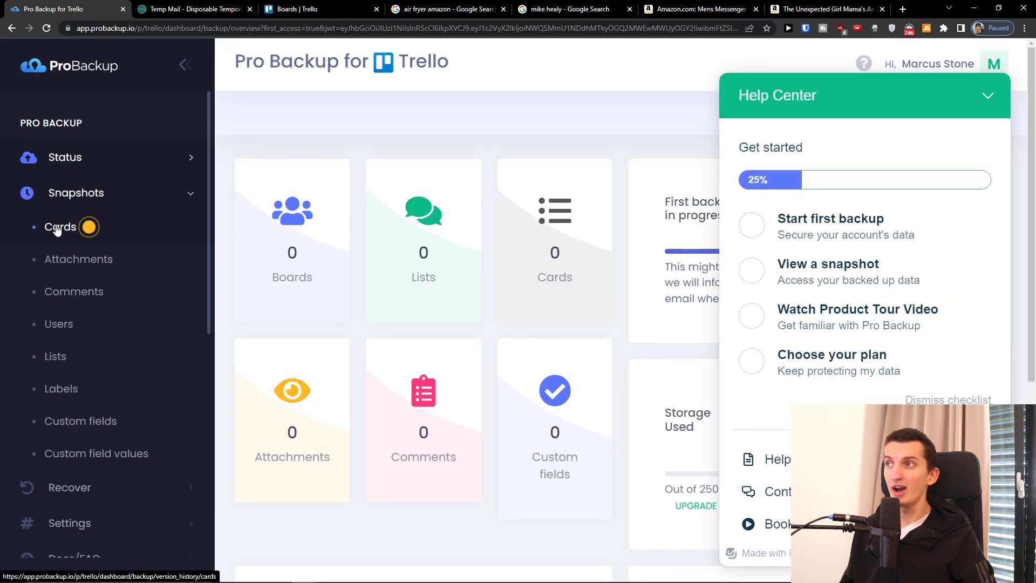
left_click(74, 270)
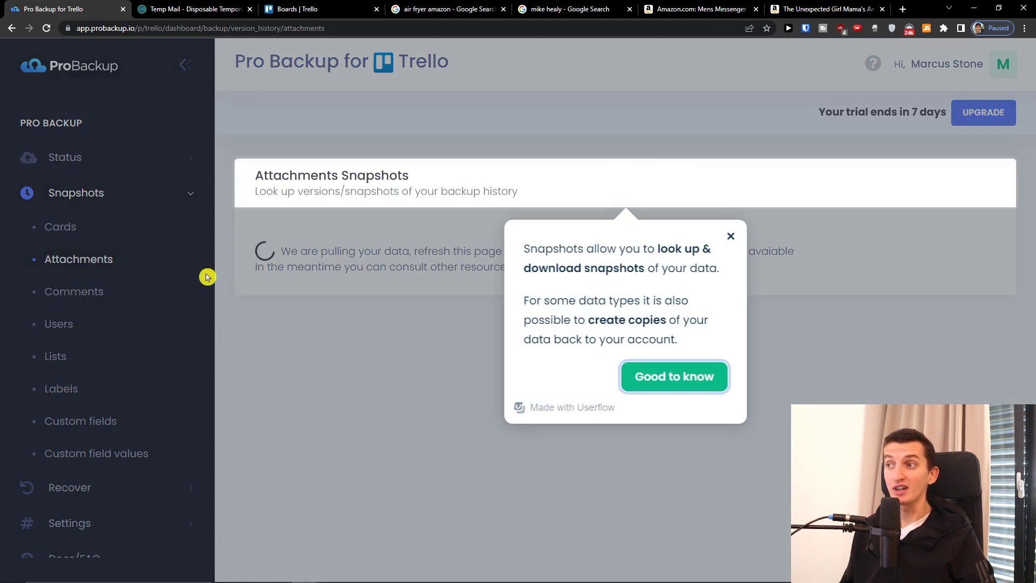
left_click(731, 237)
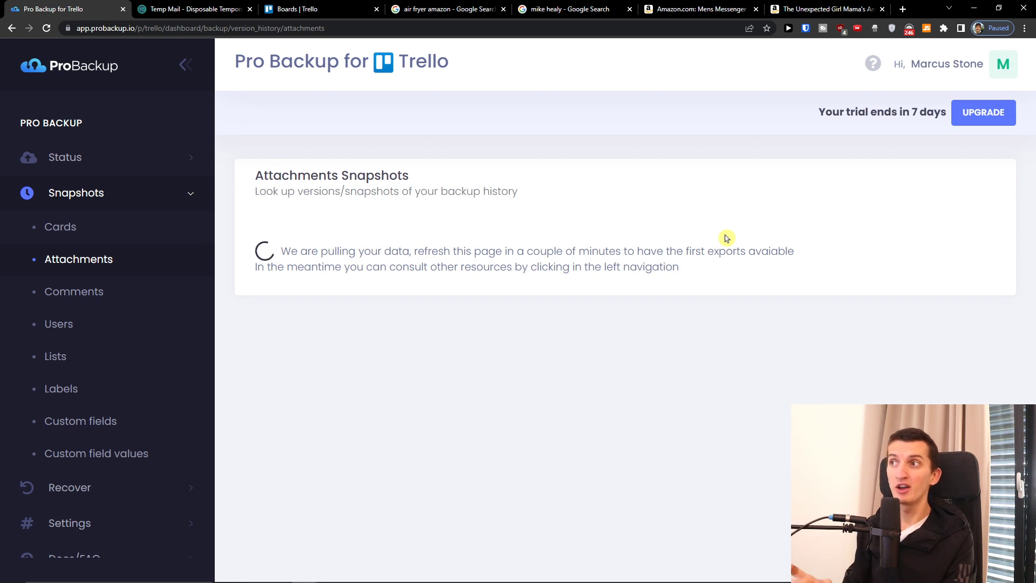
left_click(59, 228)
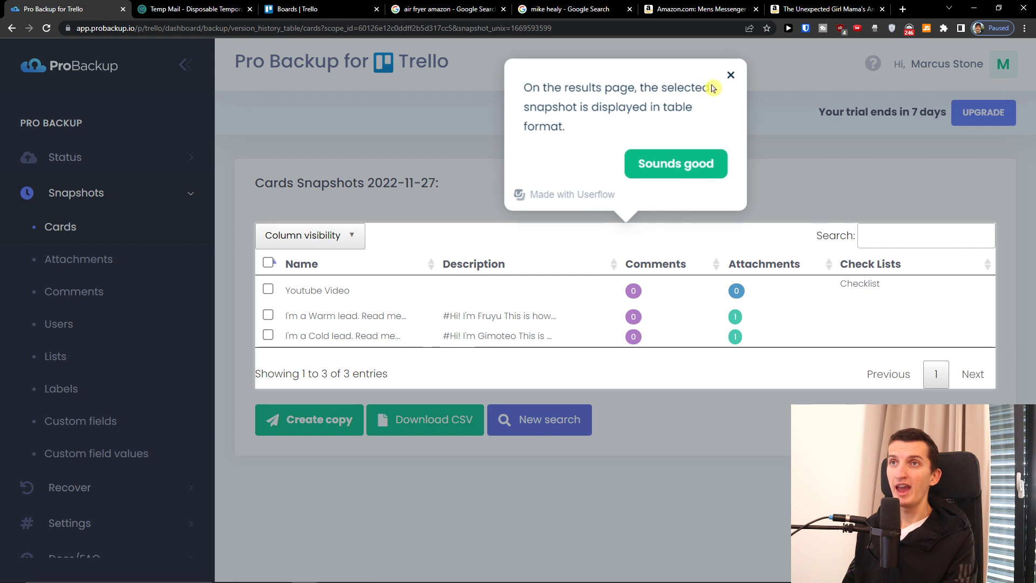
Dismiss the tour tip and help checklist, then toggle the column visibility menu.
left_click(731, 74)
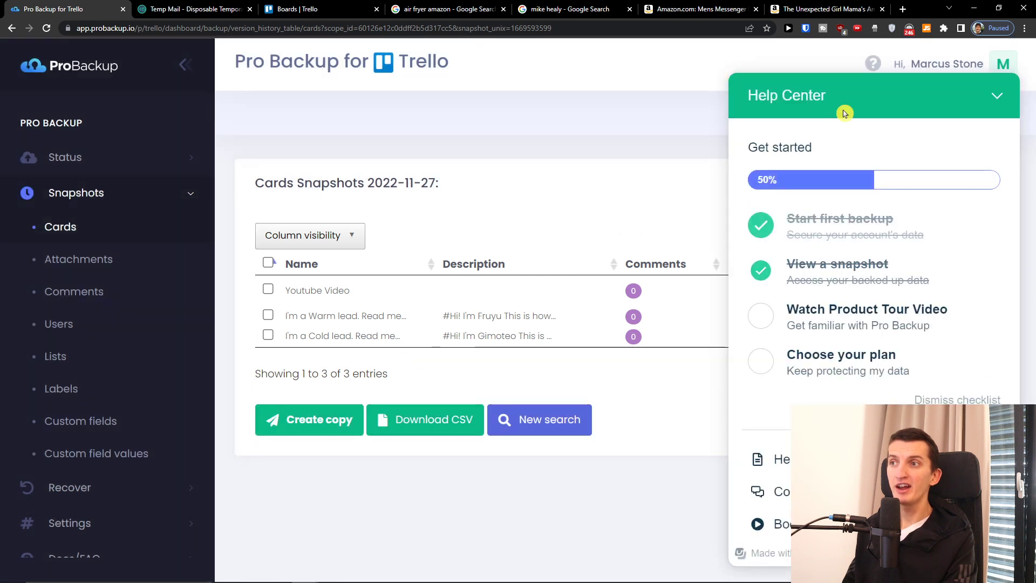
left_click(996, 96)
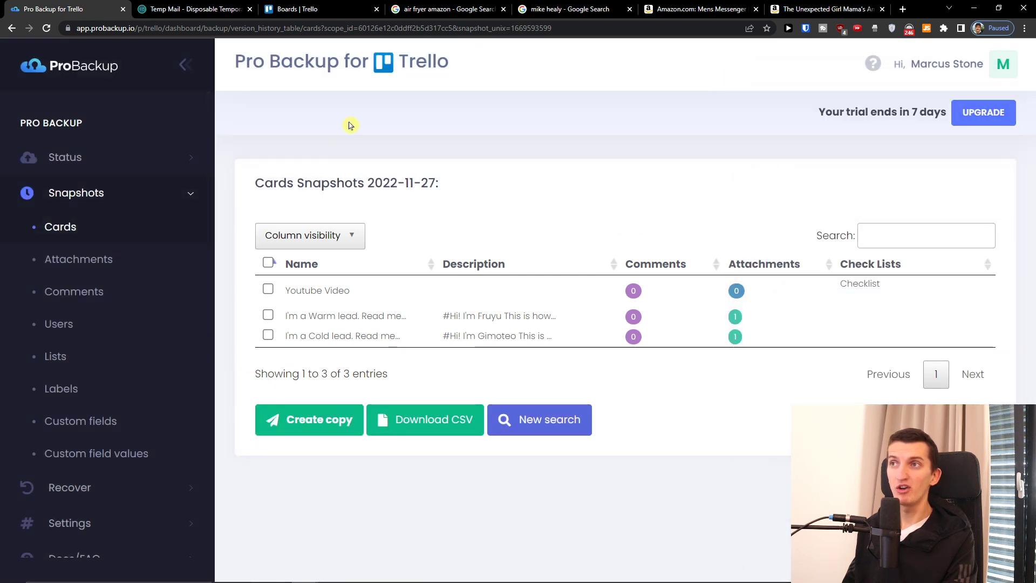
left_click(294, 236)
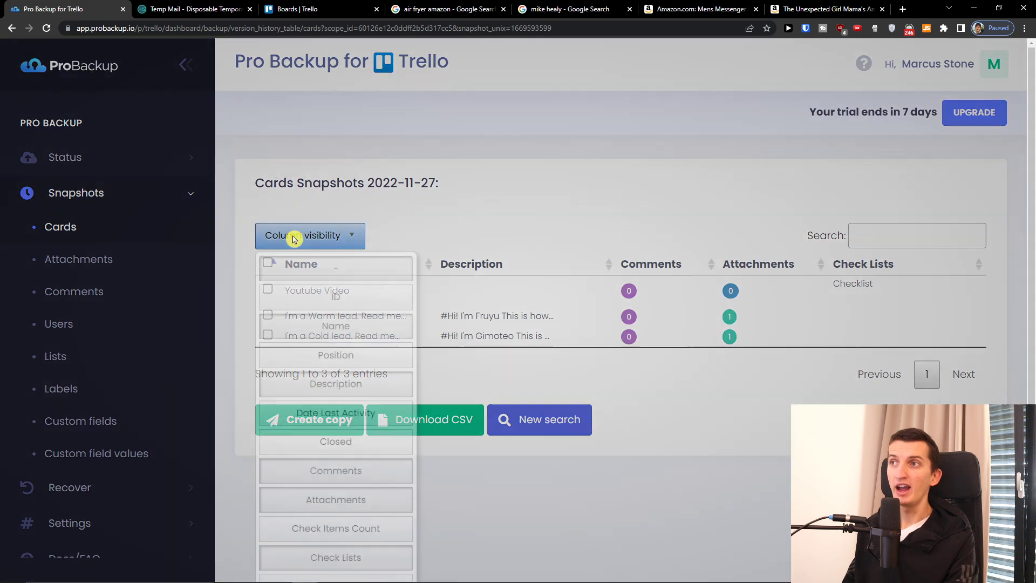
left_click(307, 236)
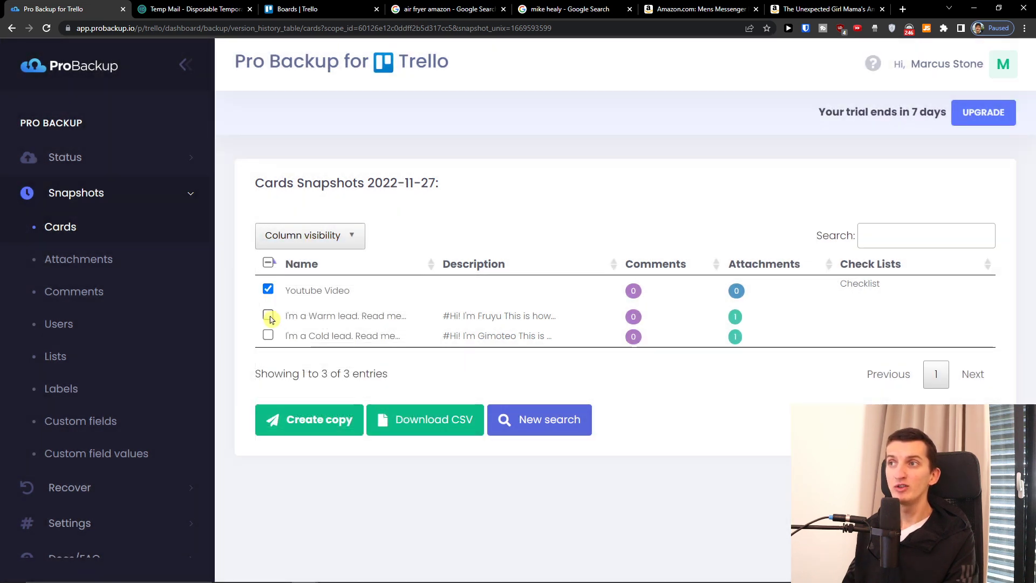
Restore the Warm lead and Cold lead cards to Trello, then view backup status.
left_click(268, 316)
left_click(267, 335)
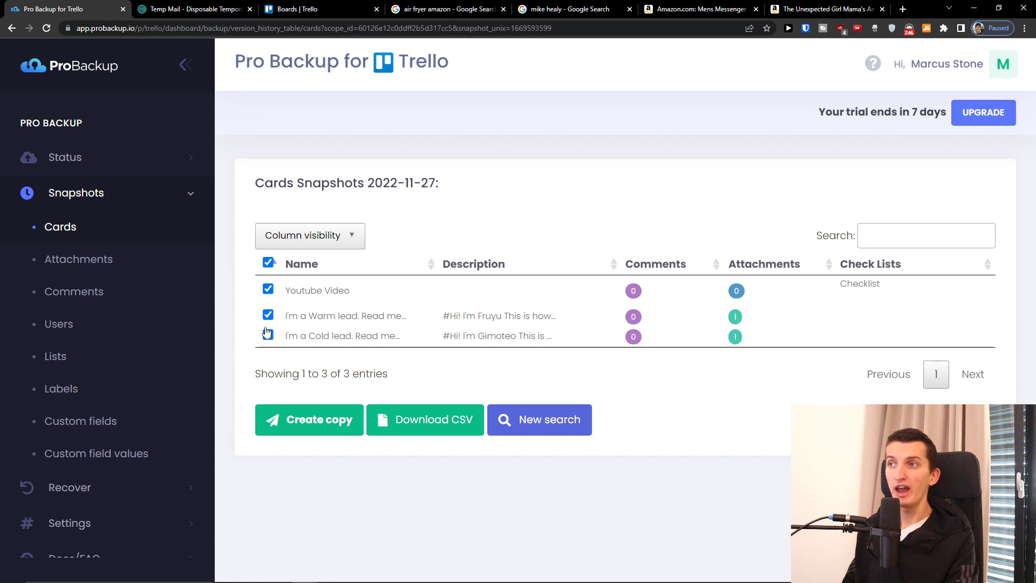
left_click(293, 424)
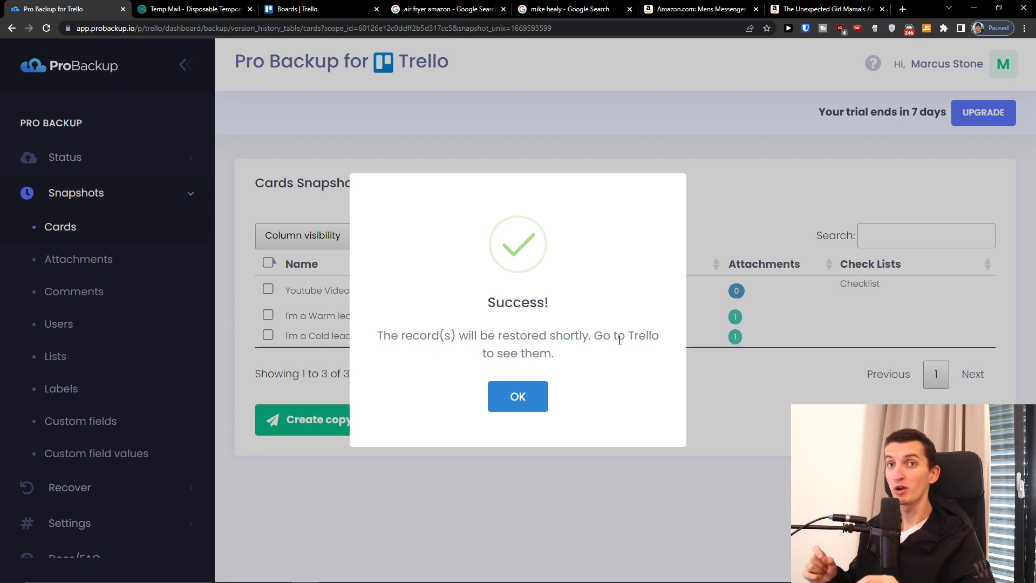
left_click(538, 395)
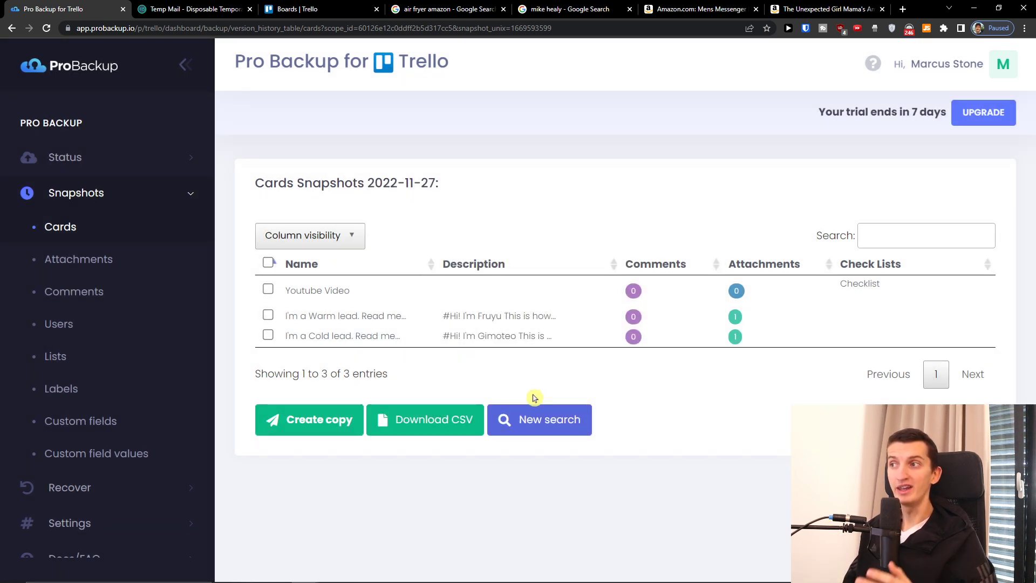
mouse_move(622, 572)
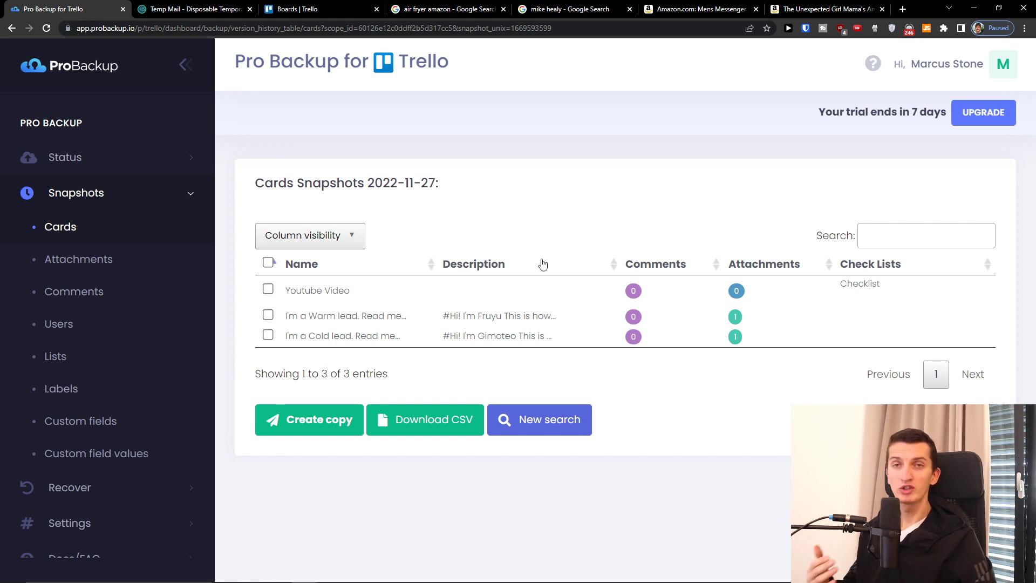
left_click(143, 169)
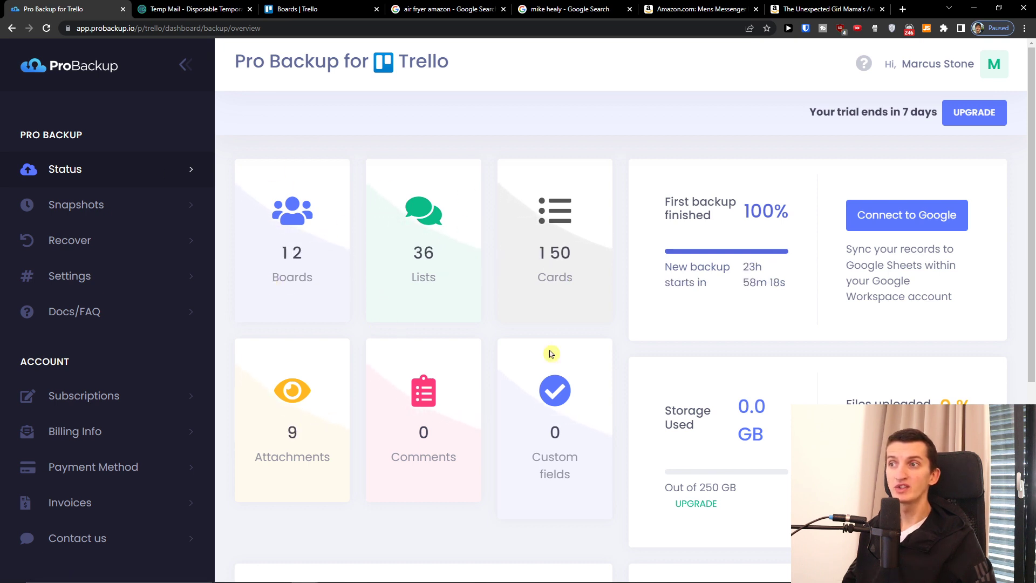
Load the Cards snapshot for the CRM & Sales Pipeline board, version 2022-11-27.
left_click(107, 205)
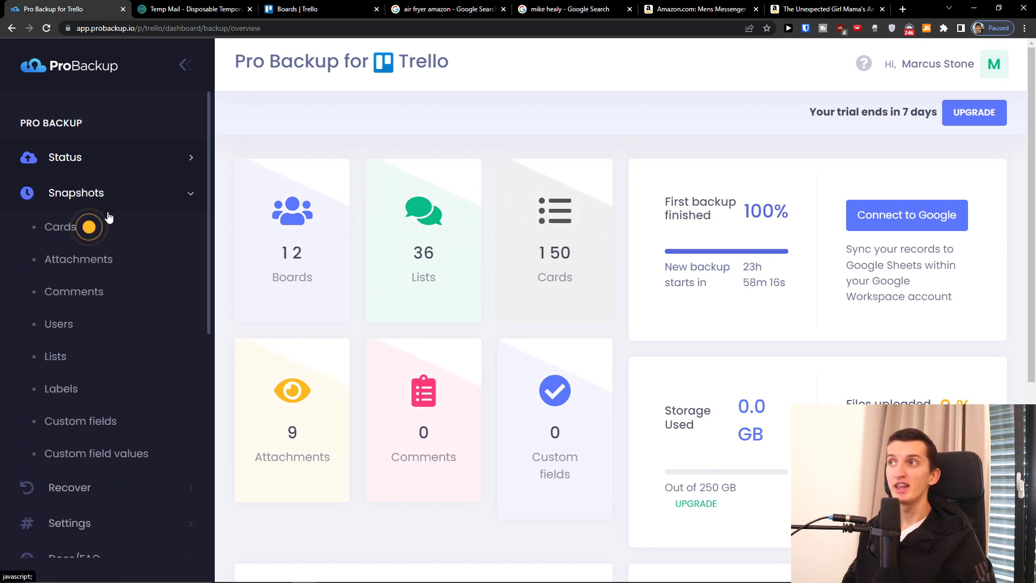
left_click(69, 232)
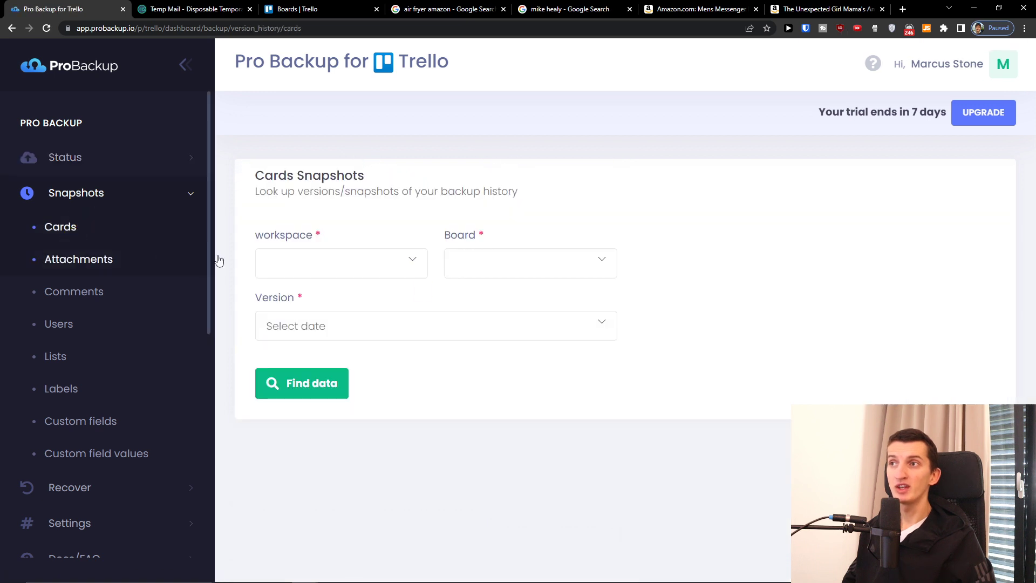
left_click(378, 263)
left_click(360, 330)
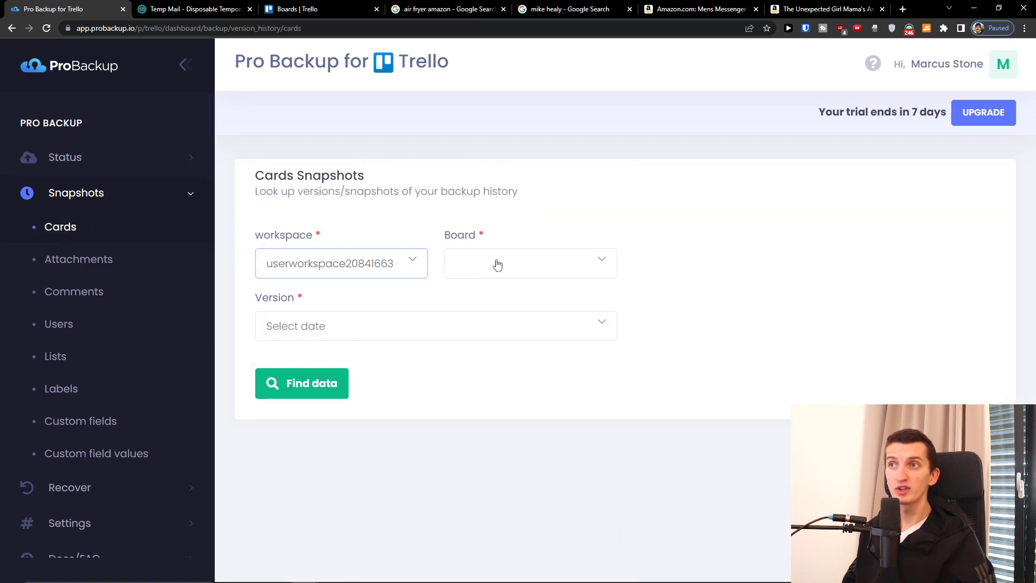
left_click(503, 265)
left_click(492, 351)
left_click(360, 336)
left_click(334, 384)
left_click(305, 388)
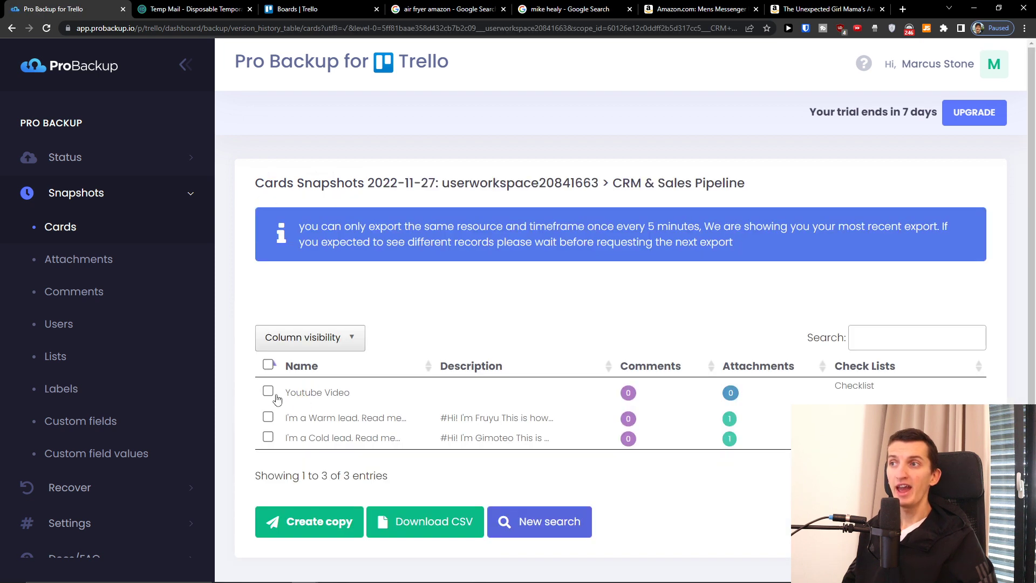
Retry copying all snapshot cards to Trello, which hits the one-per-minute restore limit.
left_click(268, 417)
scroll(268, 421, "down", 1)
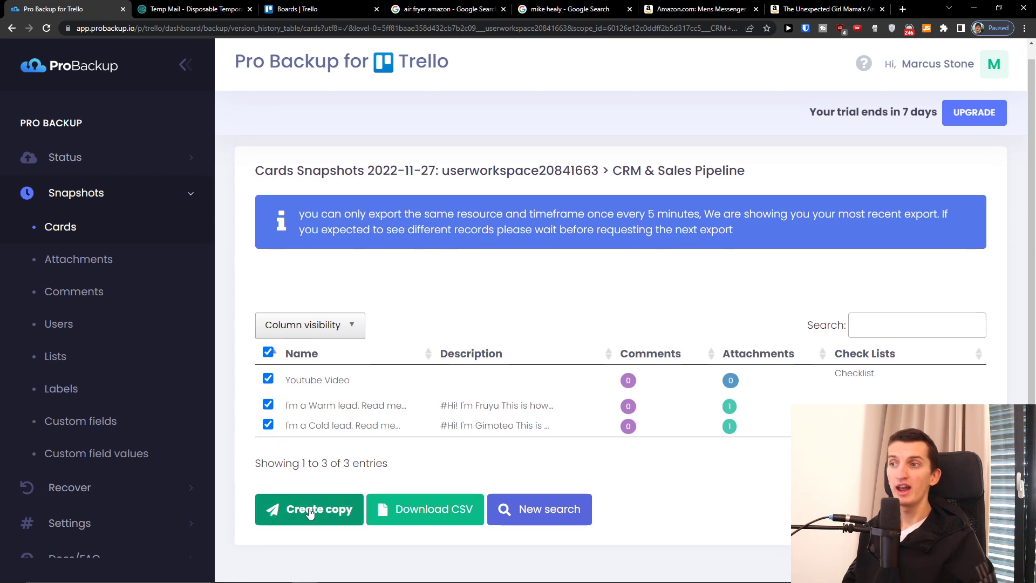
left_click(310, 513)
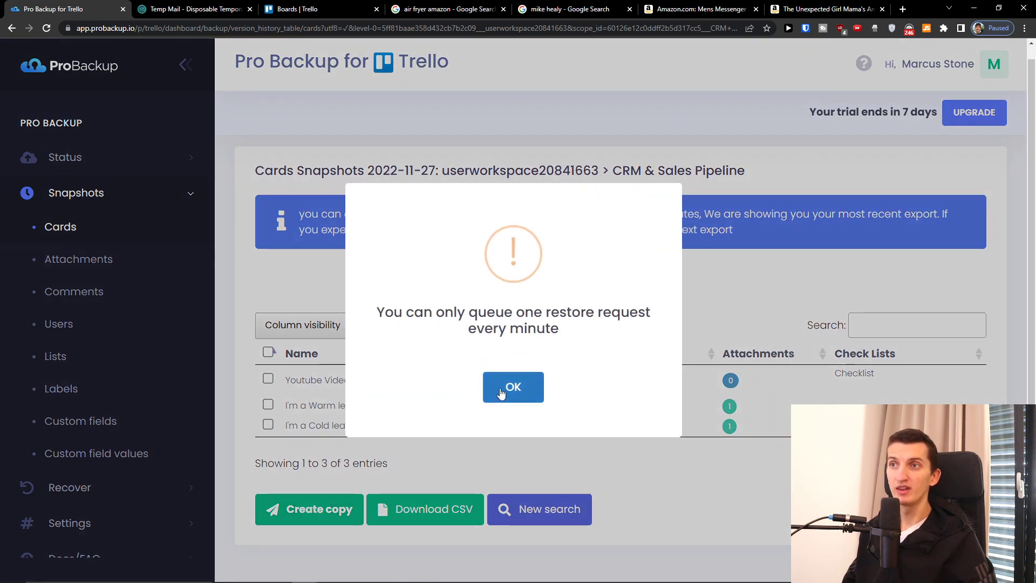
left_click(511, 384)
left_click(116, 272)
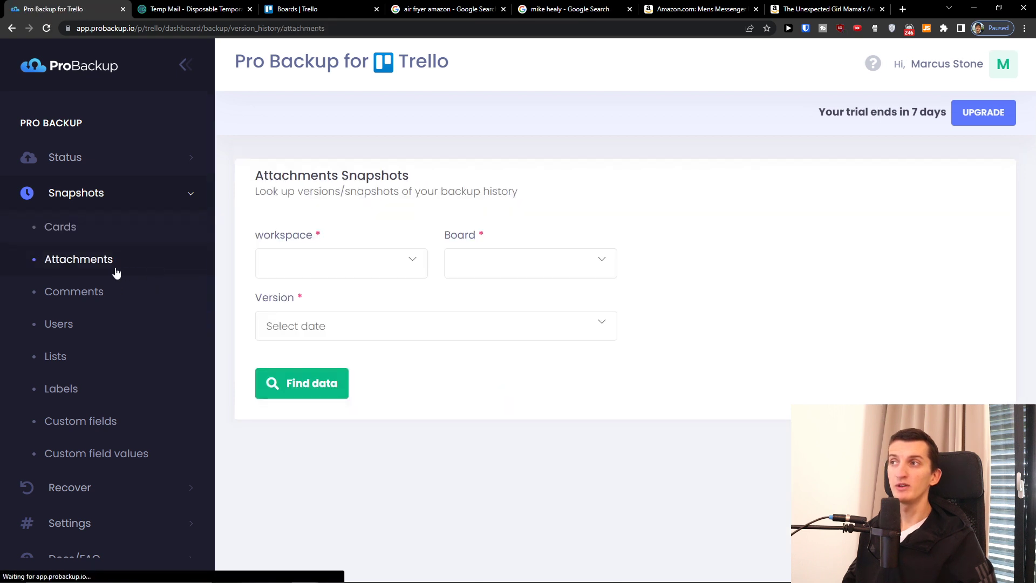
Browse the Comments and Users snapshot lookups, picking a workspace for Users.
left_click(113, 298)
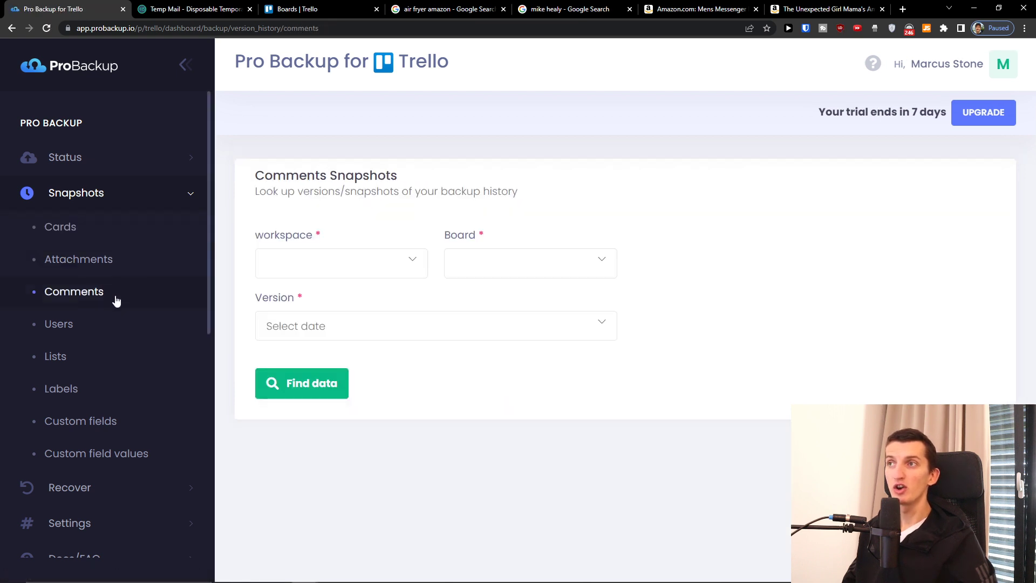
left_click(60, 324)
left_click(283, 265)
left_click(292, 329)
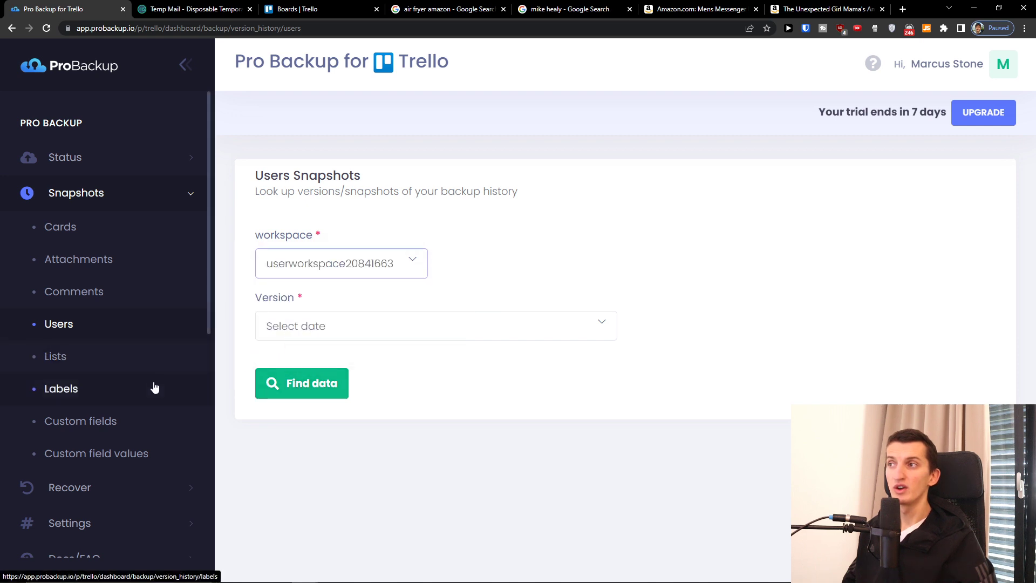
Look up board 123123's 2022-11-27 custom fields snapshot, then open Custom field values.
left_click(163, 420)
left_click(305, 270)
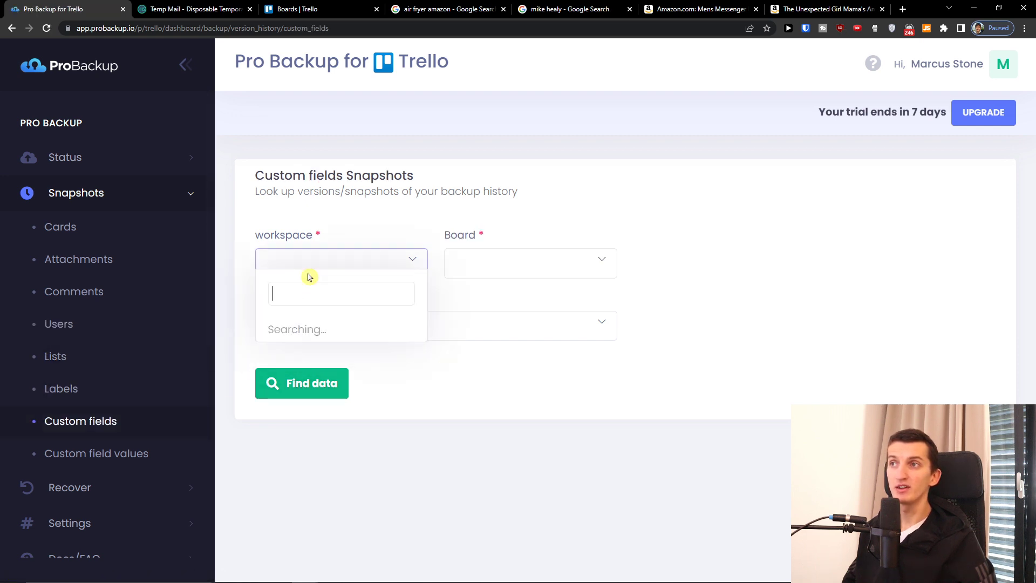
left_click(306, 328)
left_click(463, 270)
left_click(471, 329)
left_click(412, 320)
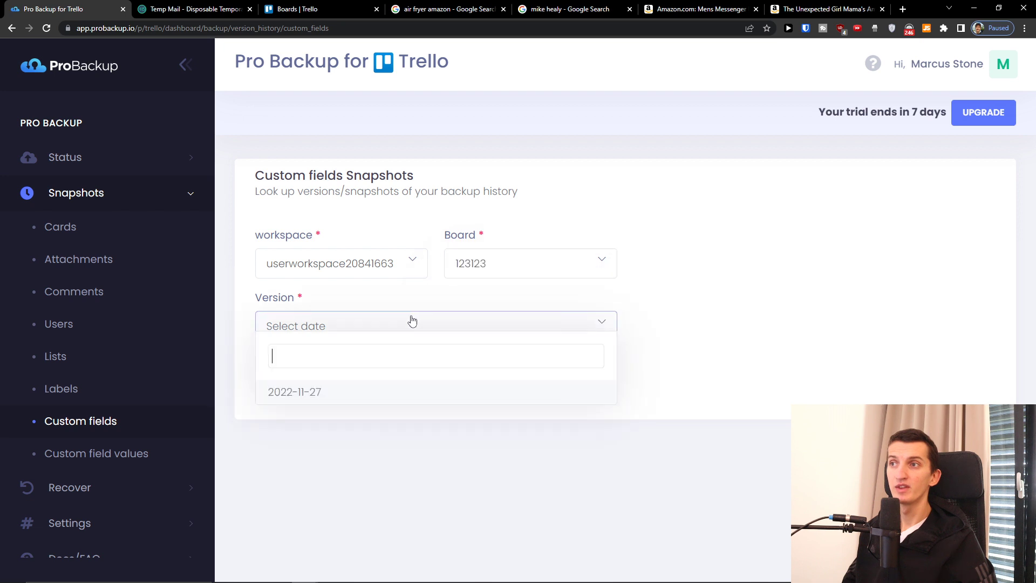
left_click(363, 391)
left_click(306, 396)
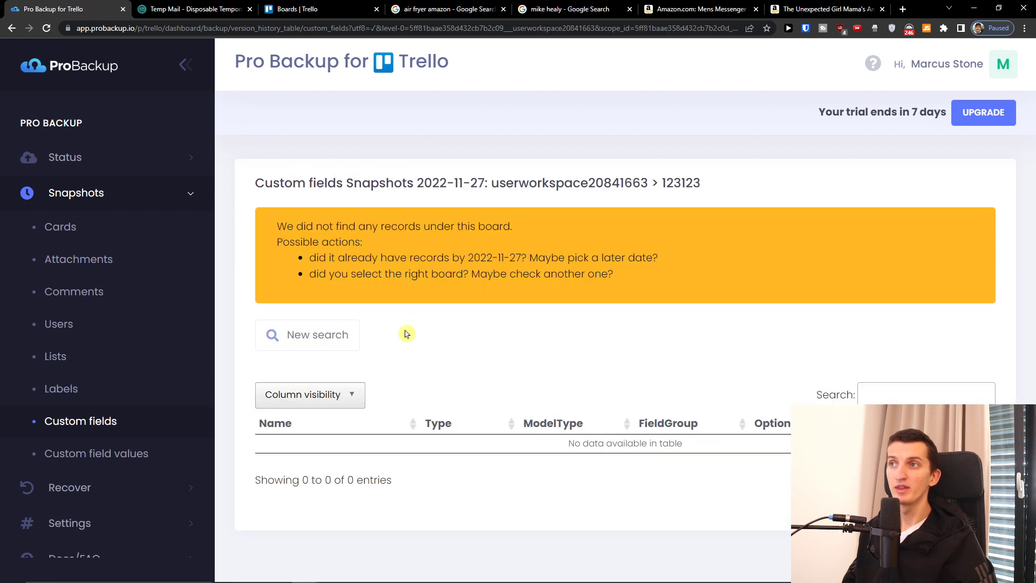
left_click(94, 455)
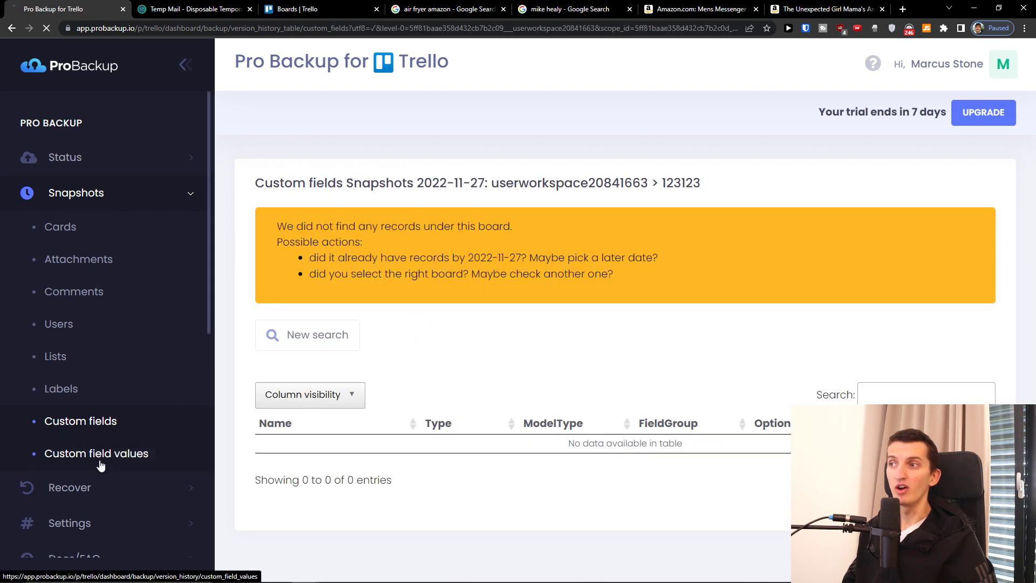
left_click(125, 437)
Open Recover > Cards and dismiss the first-backup-in-progress notice.
scroll(108, 437, "down", 1)
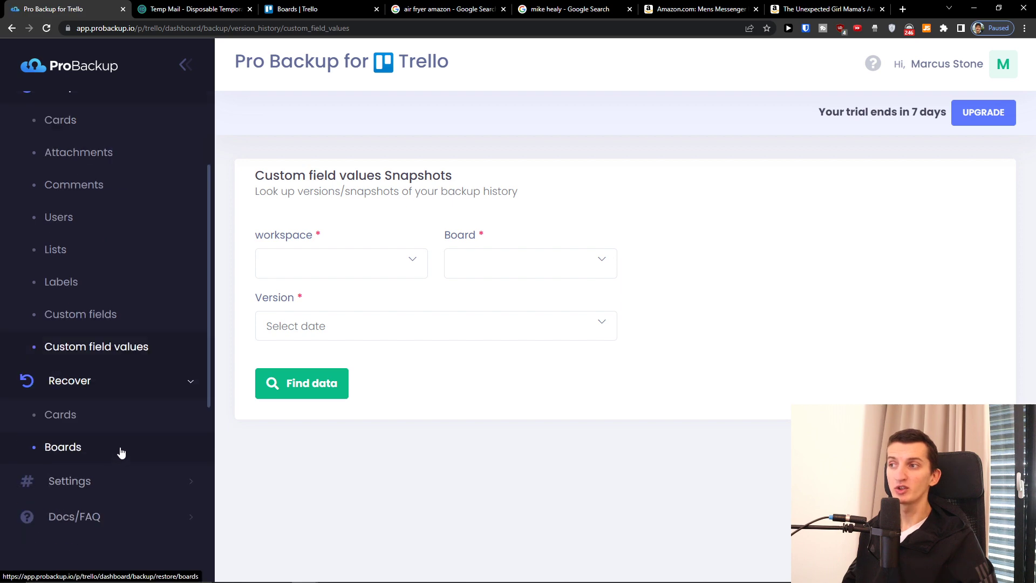
left_click(96, 427)
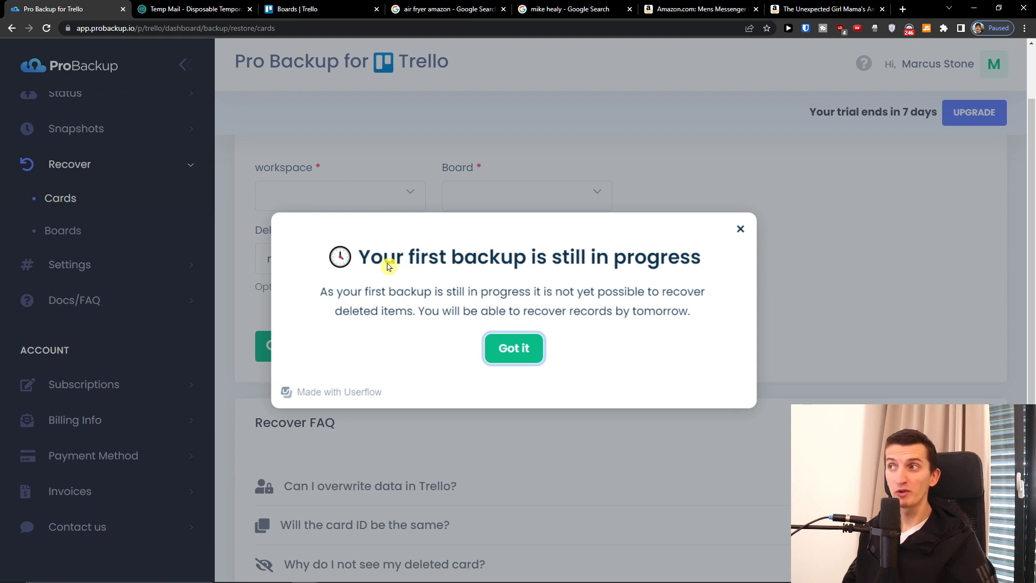
left_click(526, 349)
scroll(163, 259, "up", 1)
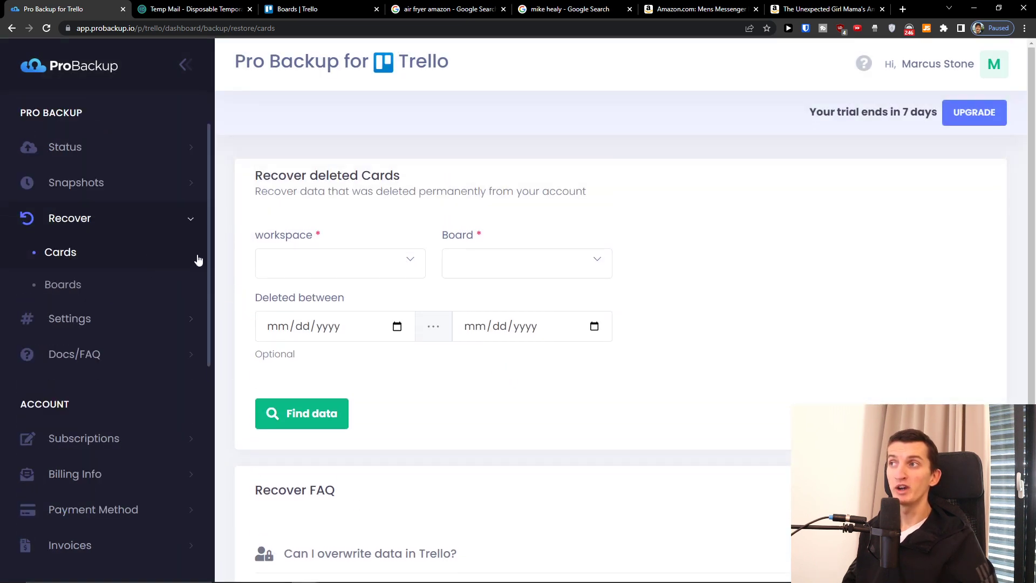